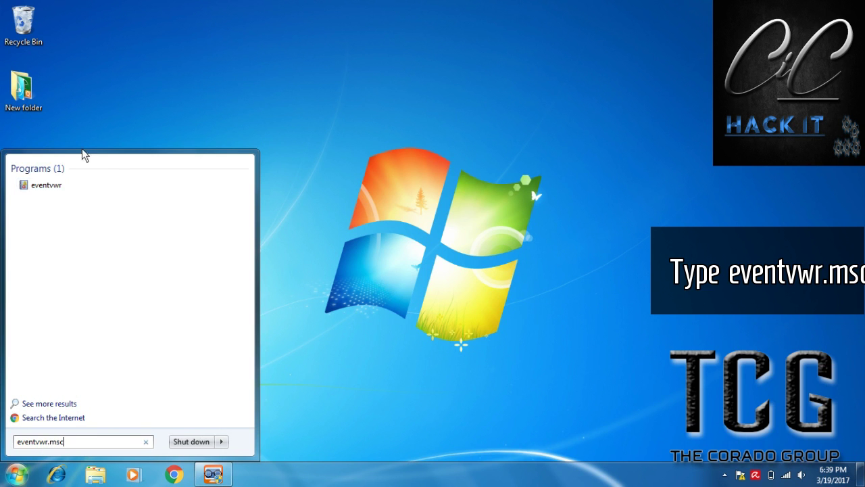
# Open eventvwr from the search results as administrator and display the System log under Windows Logs
pyautogui.rightClick(46, 186)
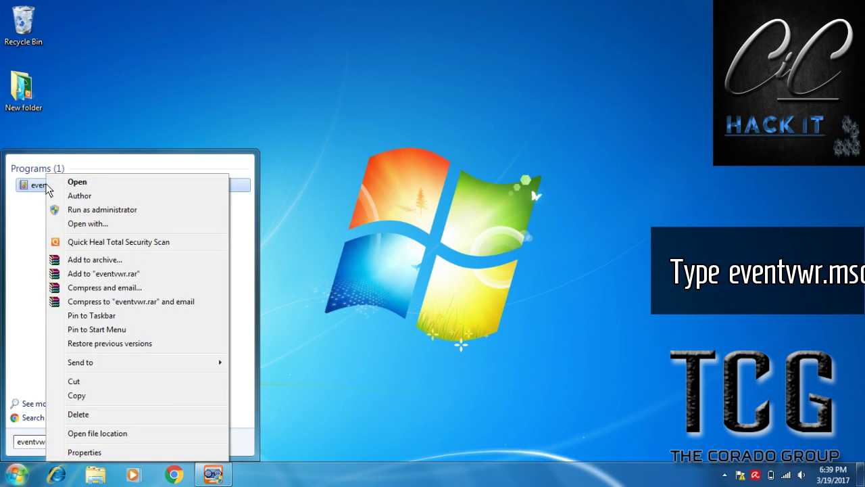
pyautogui.click(99, 215)
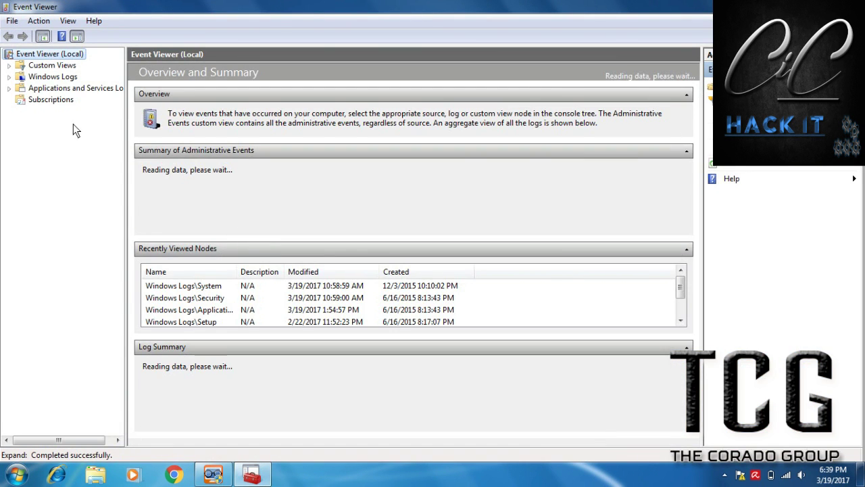
pyautogui.click(11, 78)
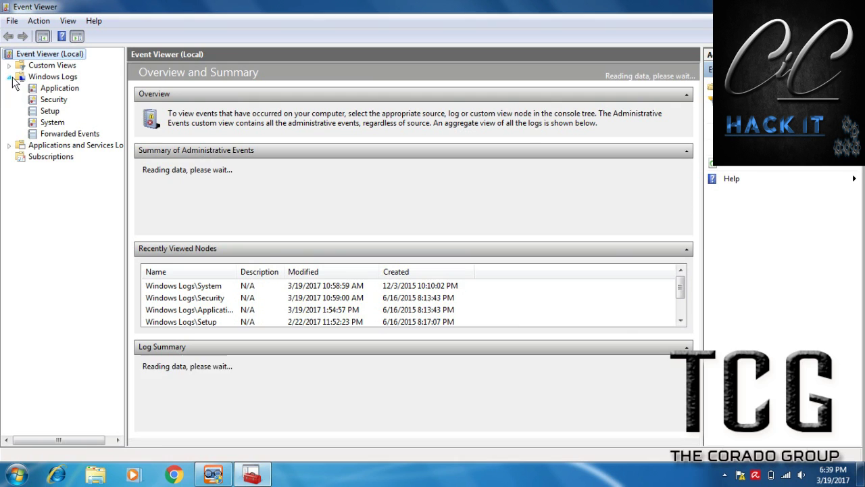
pyautogui.click(52, 122)
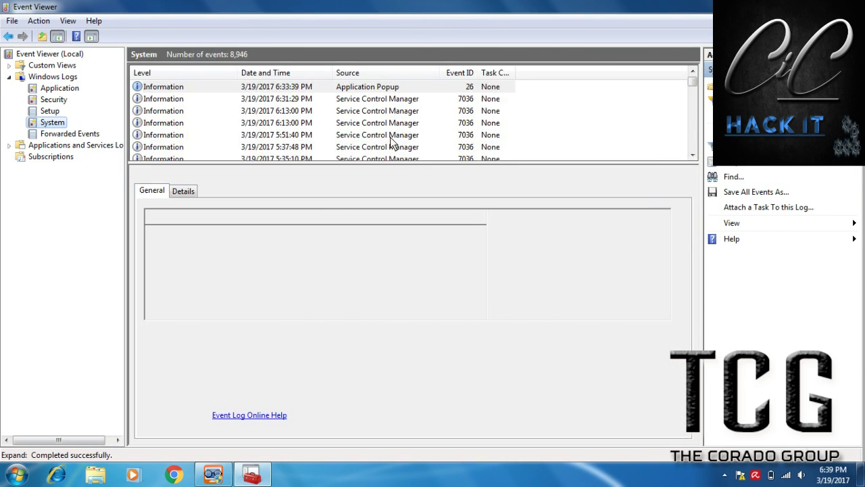
# Look through the System log entries for 3/19/2017 back to the transition between the morning start-up and the preceding session
pyautogui.click(321, 111)
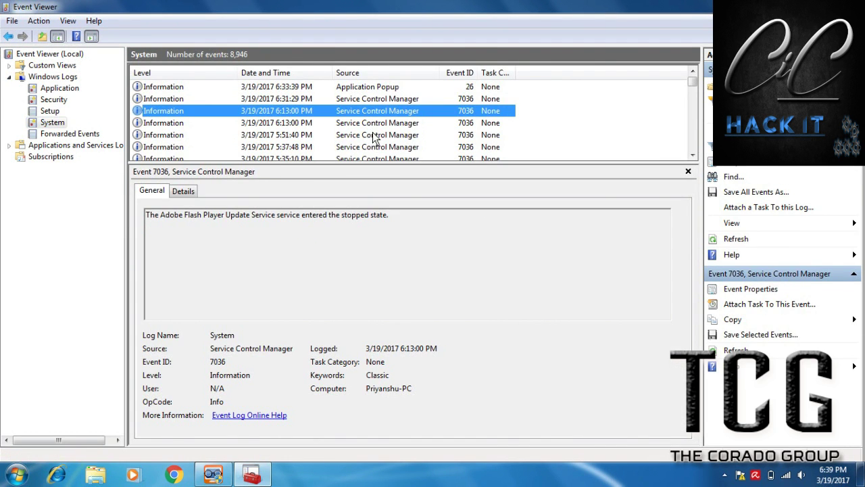
pyautogui.scroll(-8, 374, 139)
pyautogui.scroll(-2, 365, 138)
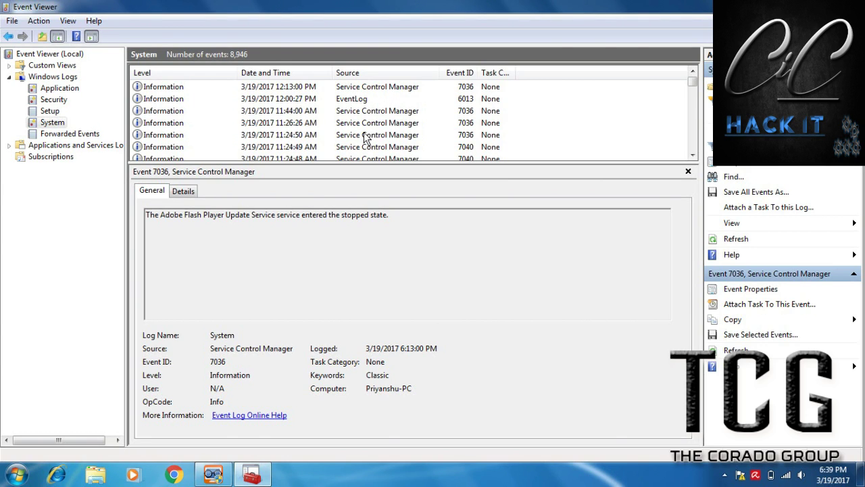
pyautogui.scroll(-2, 365, 138)
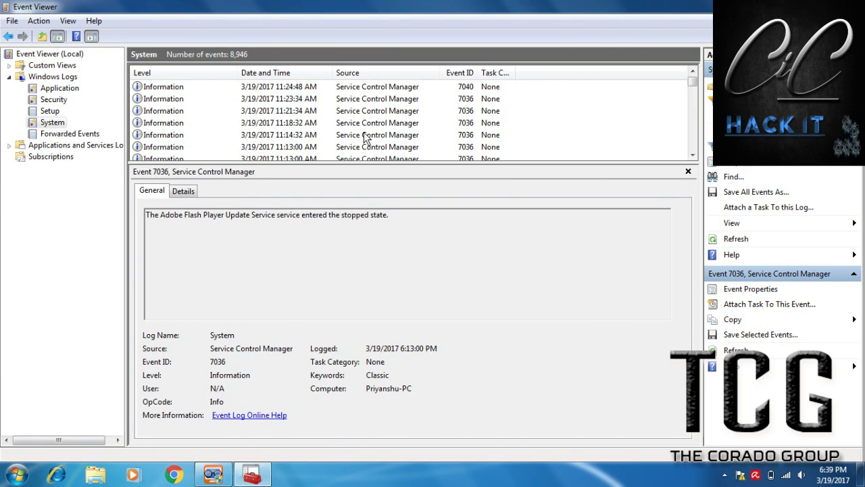
pyautogui.scroll(-2, 313, 141)
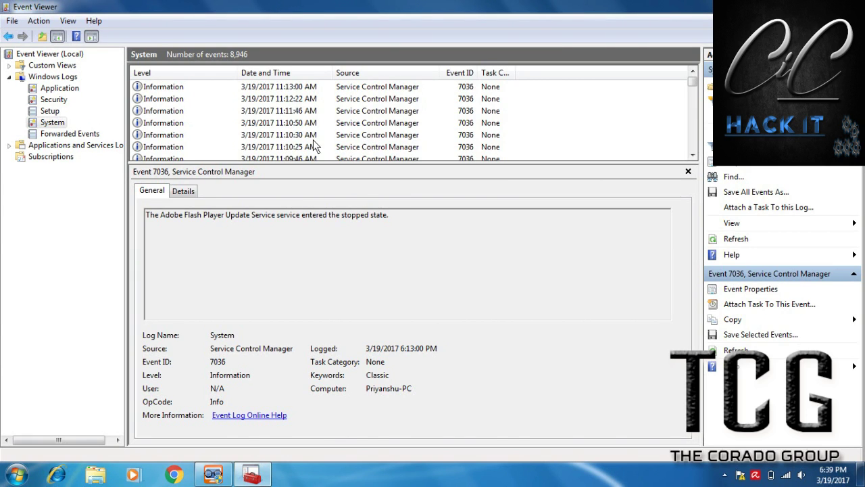
pyautogui.scroll(-3, 314, 142)
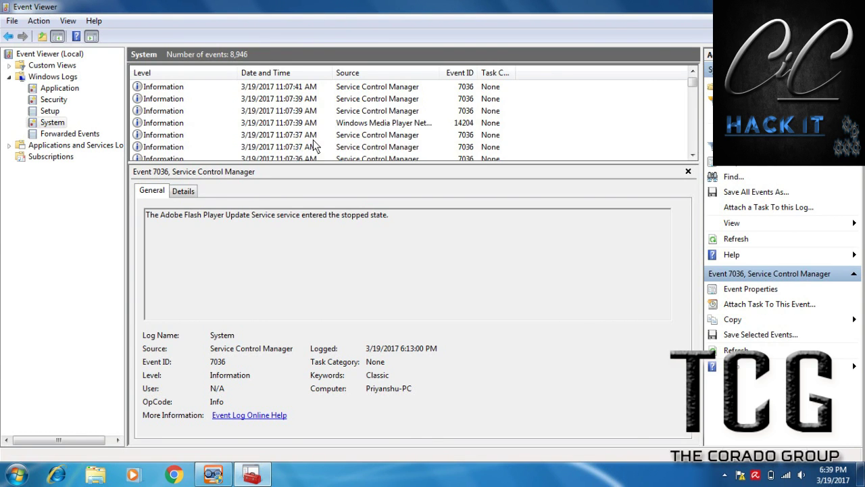
pyautogui.scroll(-5, 313, 141)
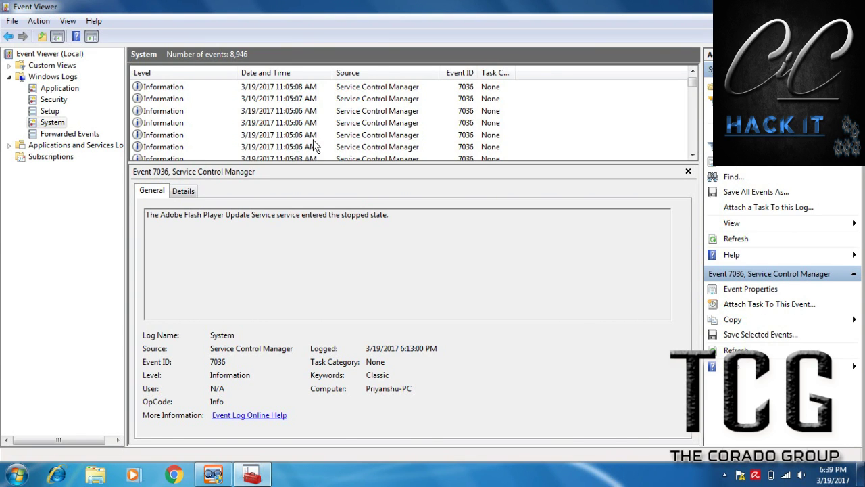
pyautogui.scroll(-5, 313, 139)
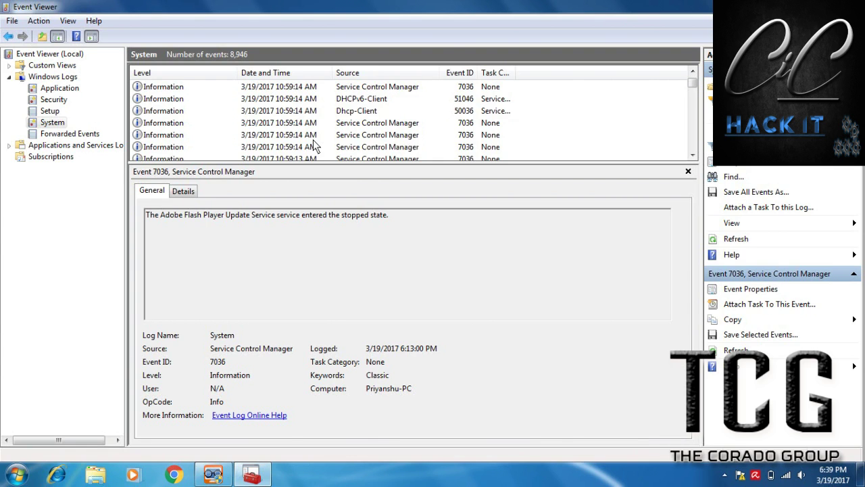
pyautogui.press('Down')
pyautogui.press('Down')
pyautogui.press('Down')
pyautogui.press('Down')
pyautogui.press('Down')
pyautogui.press('Down')
pyautogui.press('Down')
pyautogui.press('Down')
pyautogui.press('Down')
pyautogui.press('Down')
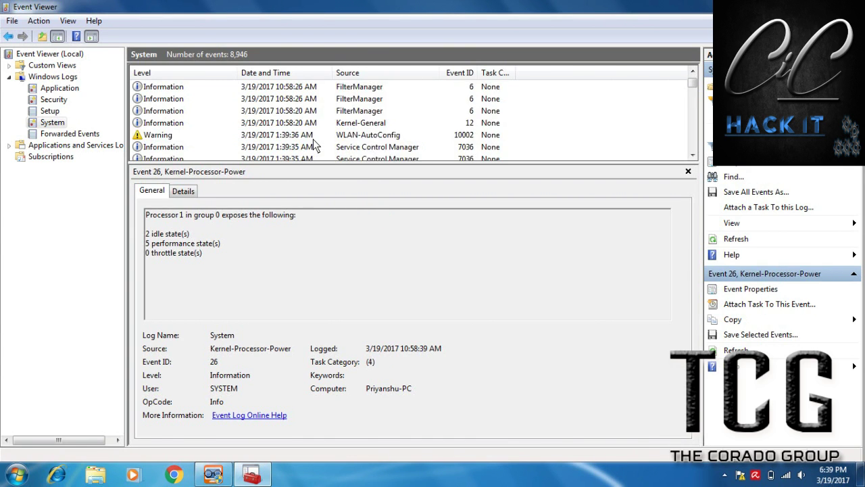
pyautogui.scroll(-3, 313, 143)
pyautogui.scroll(2, 311, 138)
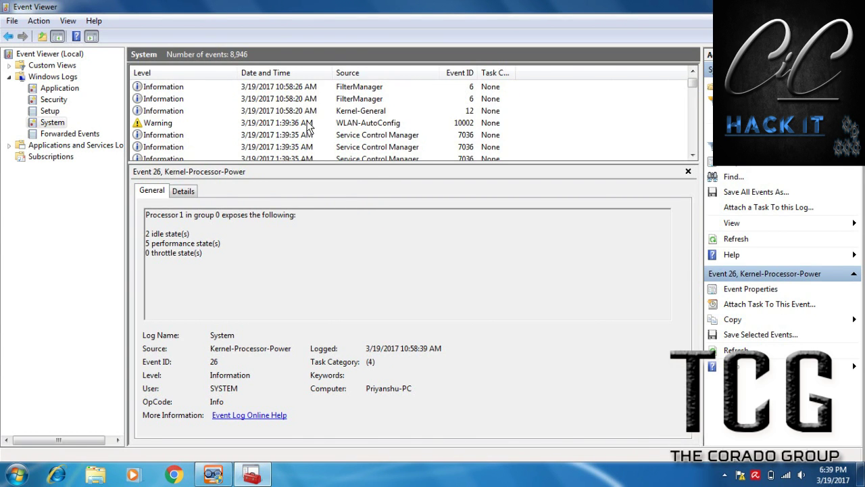
# View the Kernel-General event with ID 12 and highlight the operating system start time in its description
pyautogui.click(300, 113)
pyautogui.click(154, 216)
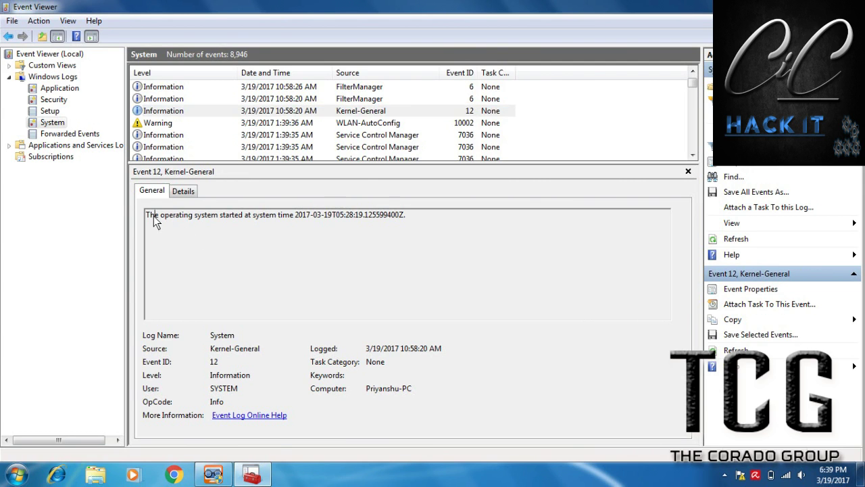
pyautogui.moveTo(322, 215); pyautogui.dragTo(351, 218)
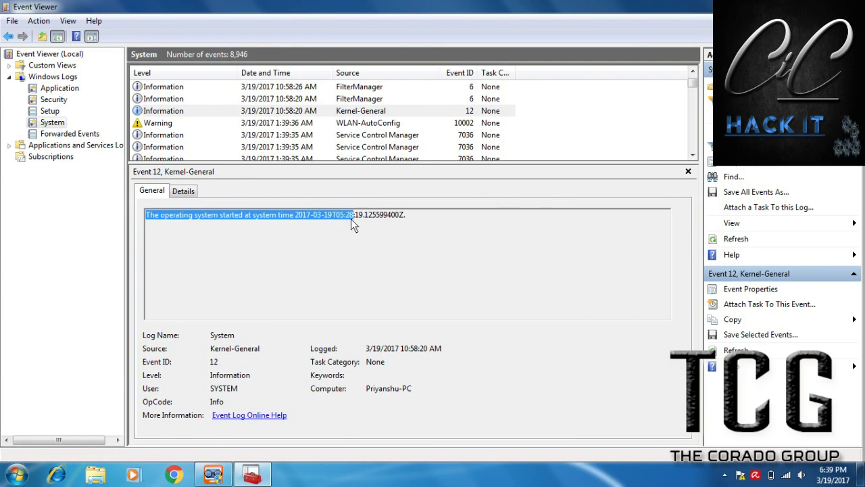
pyautogui.click(274, 113)
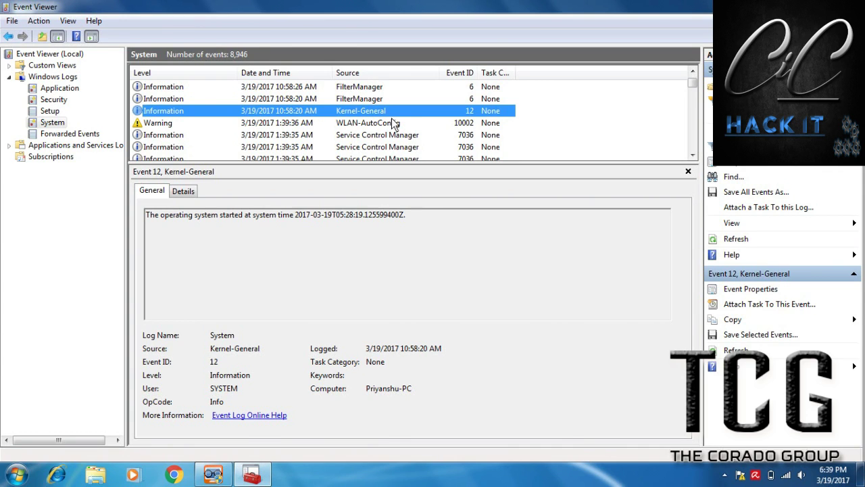
# Compare the WLAN-AutoConfig warning logged just before start-up with the Kernel-General start event
pyautogui.click(298, 126)
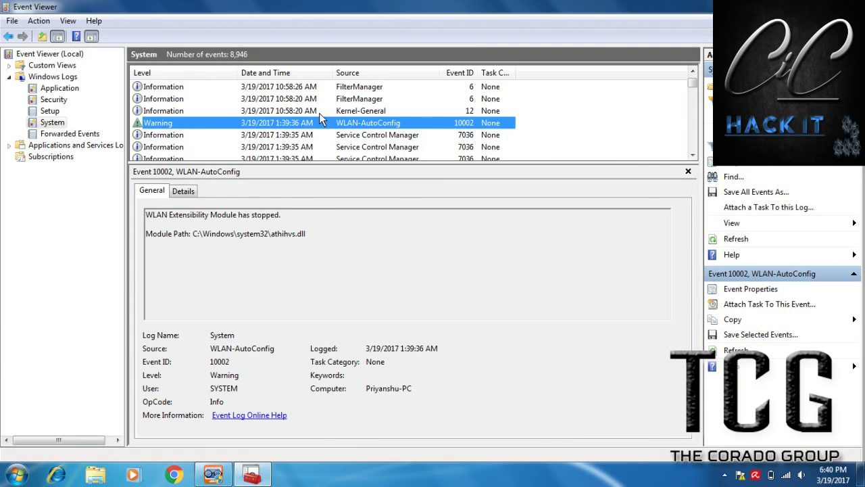
pyautogui.click(319, 111)
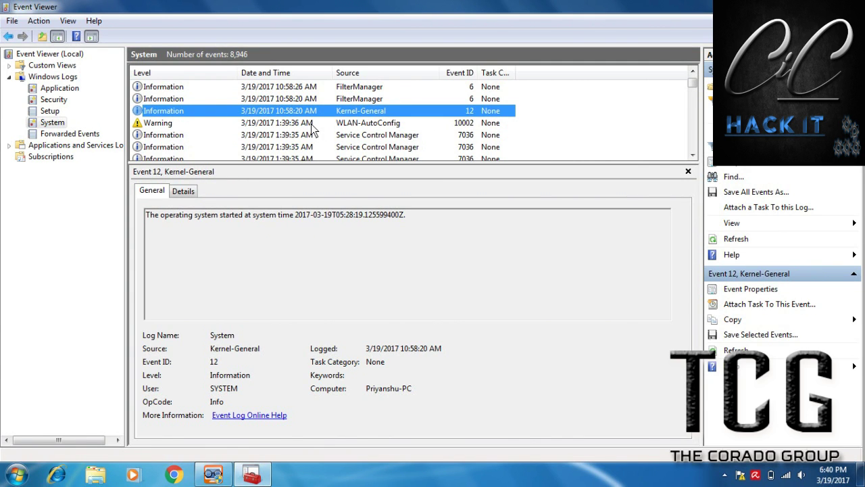
pyautogui.click(312, 124)
pyautogui.click(310, 113)
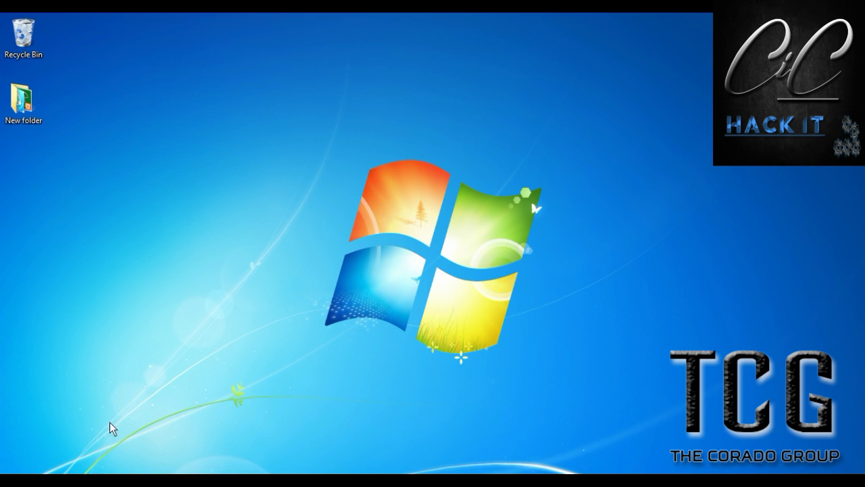
# Search Windows for gpedit.msc and run the Local Group Policy Editor as administrator
pyautogui.click(26, 471)
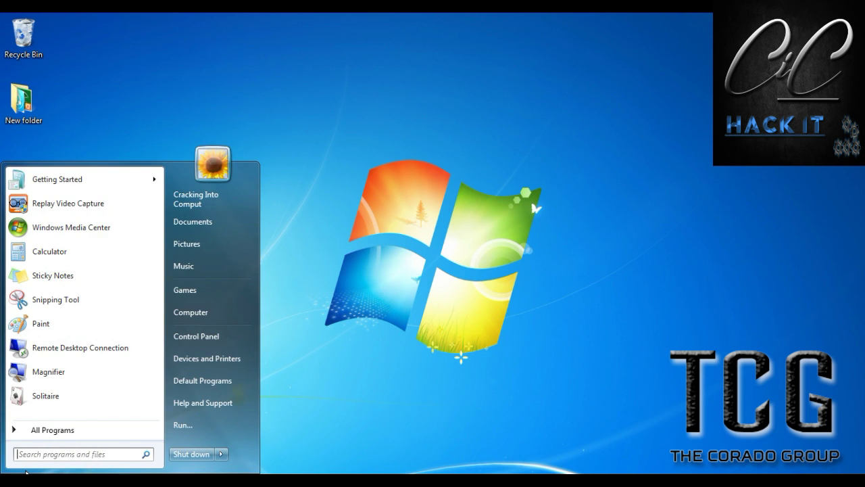
pyautogui.write('gped')
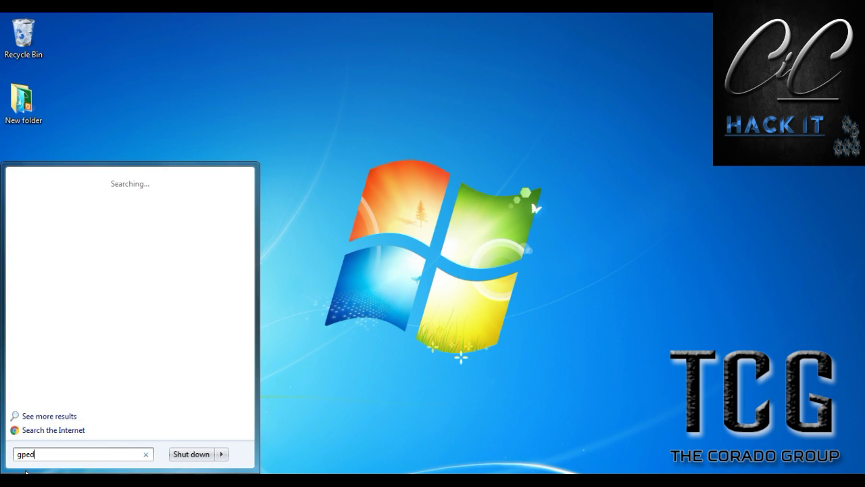
pyautogui.write('it.')
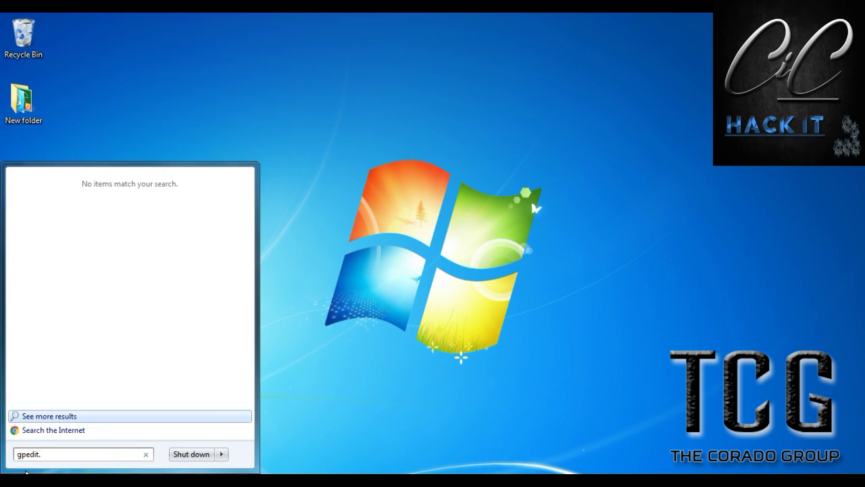
pyautogui.write('msc')
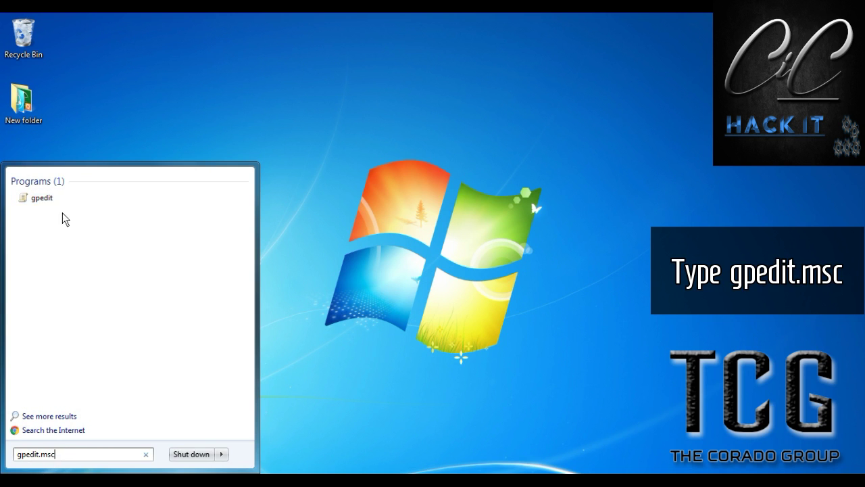
pyautogui.rightClick(42, 205)
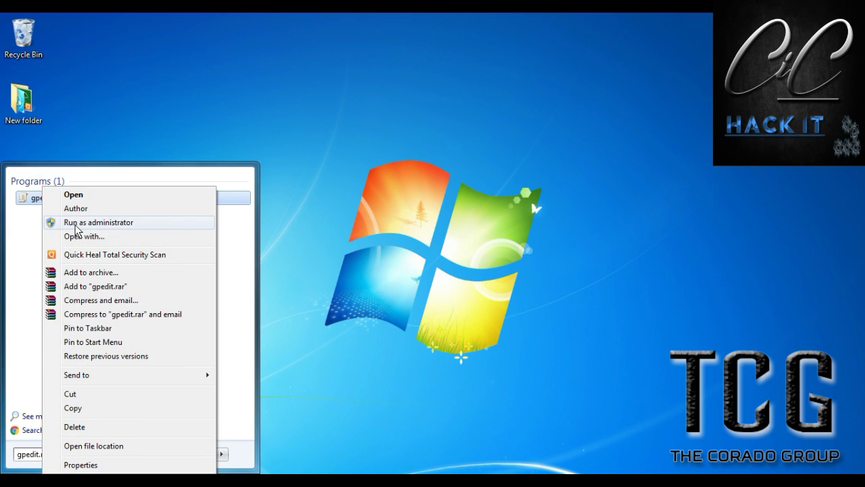
pyautogui.click(74, 223)
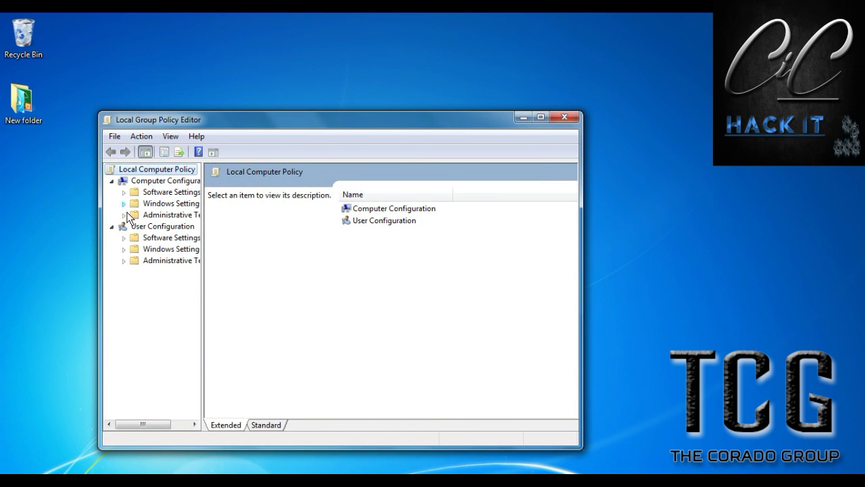
# Show the Audit Policy settings under Computer Configuration, Windows Settings, Security Settings, Local Policies, widening the tree to read the names
pyautogui.click(124, 204)
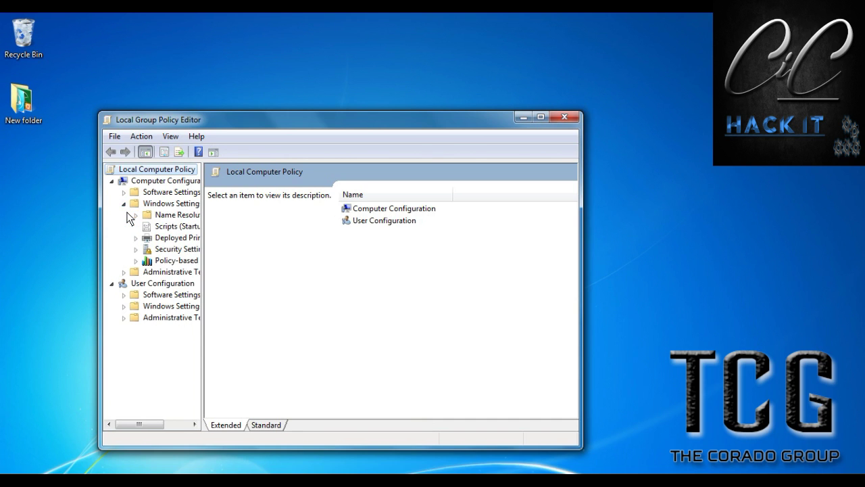
pyautogui.click(136, 251)
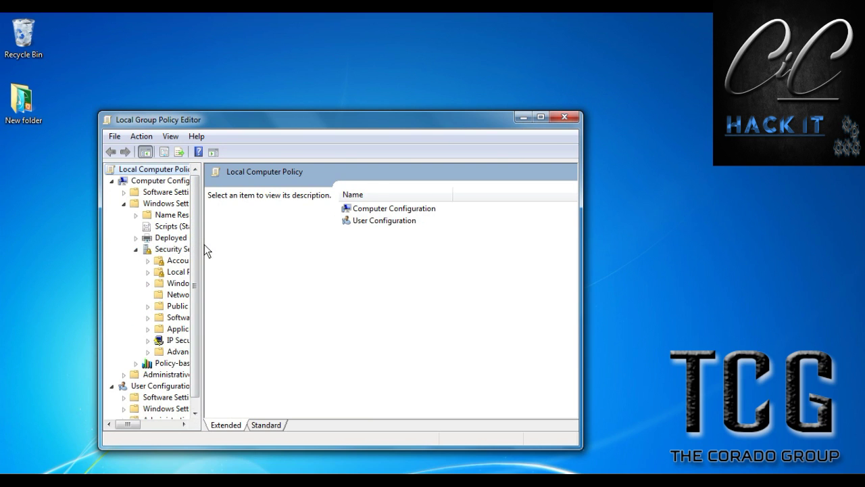
pyautogui.moveTo(203, 243); pyautogui.dragTo(294, 246)
pyautogui.click(147, 273)
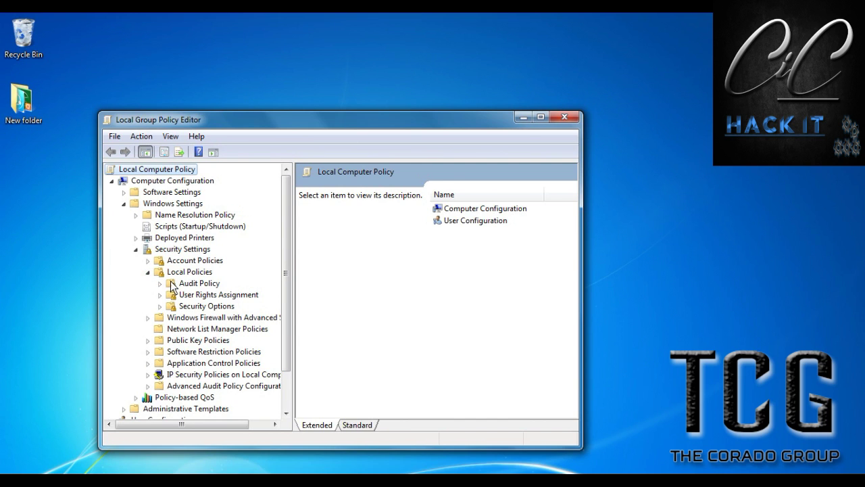
pyautogui.click(197, 284)
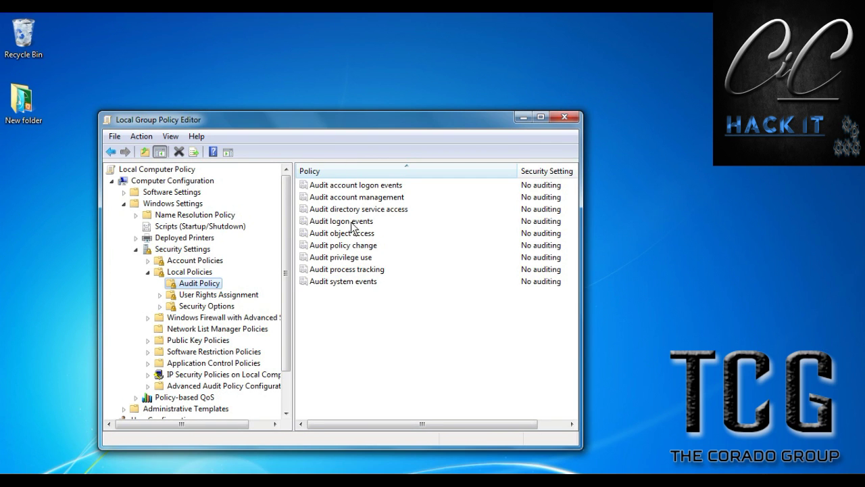
# Enable auditing of both Success and Failure attempts for the Audit logon events policy, then close the policy editor
pyautogui.click(351, 223)
pyautogui.doubleClick(351, 224)
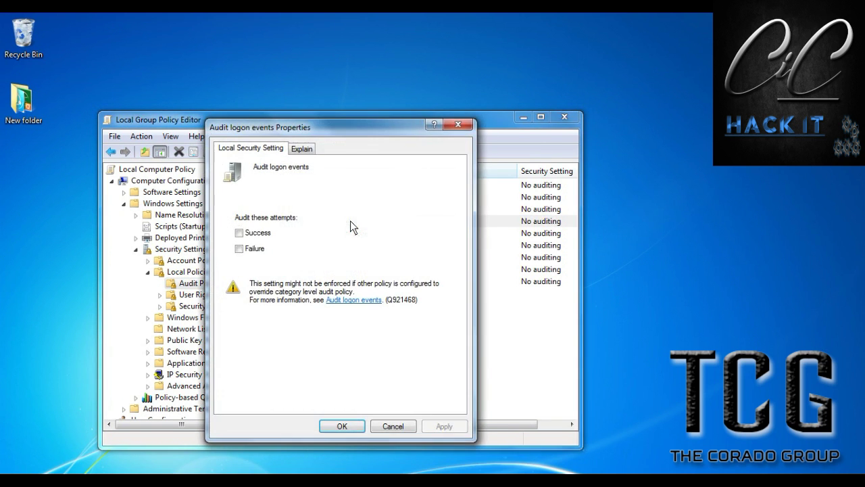
pyautogui.click(241, 232)
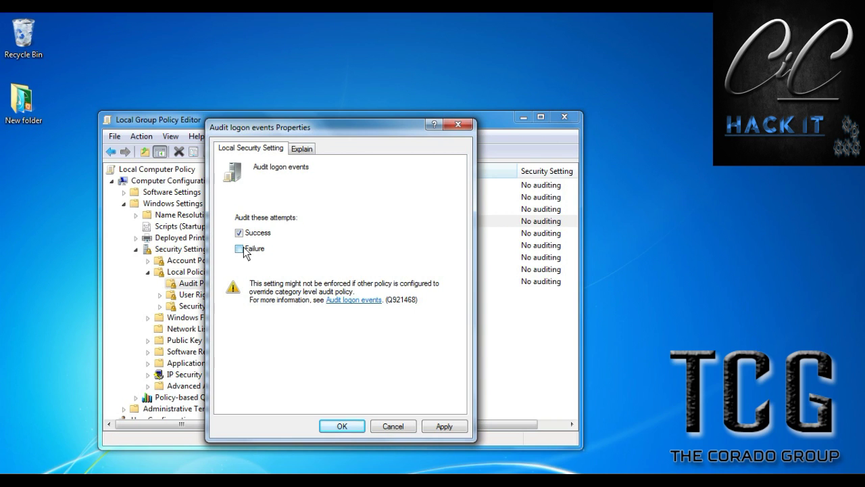
pyautogui.click(240, 249)
pyautogui.click(441, 427)
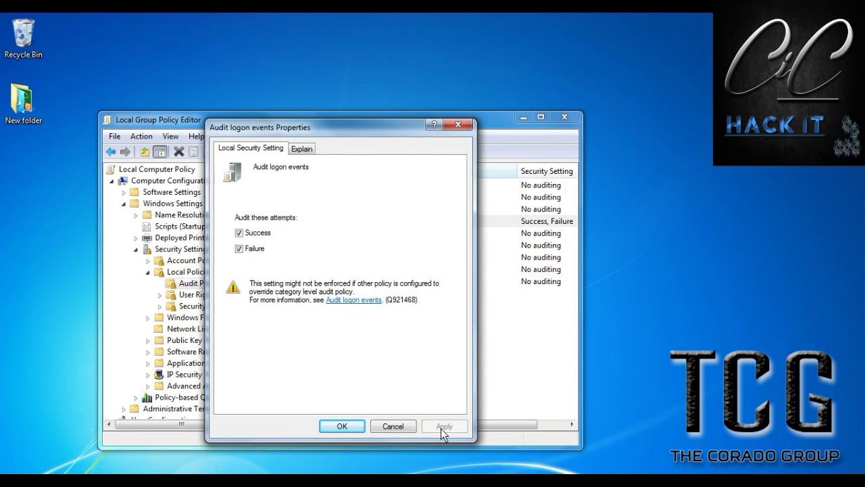
pyautogui.click(345, 426)
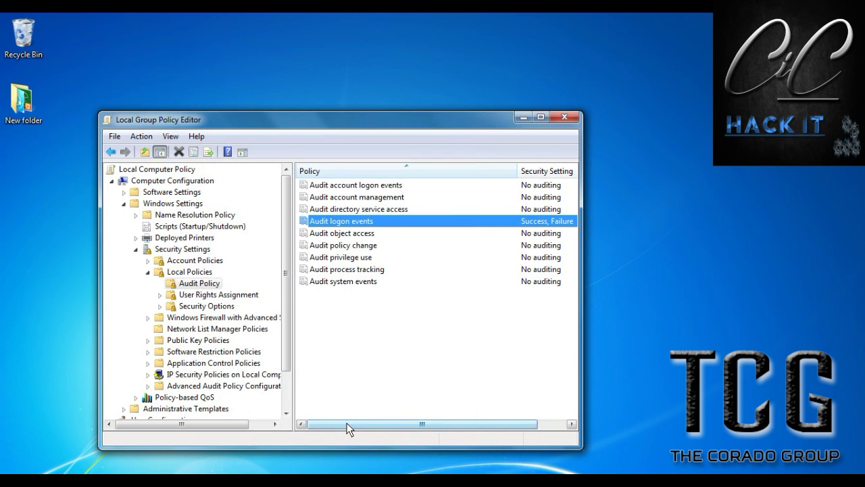
pyautogui.click(566, 118)
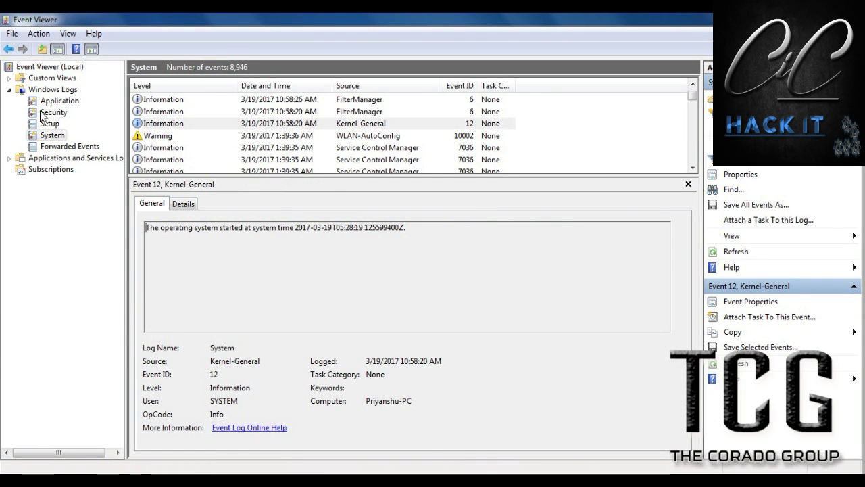
# Open the Security log under Windows Logs and examine its newest Audit Policy Change events with ID 4719
pyautogui.click(47, 113)
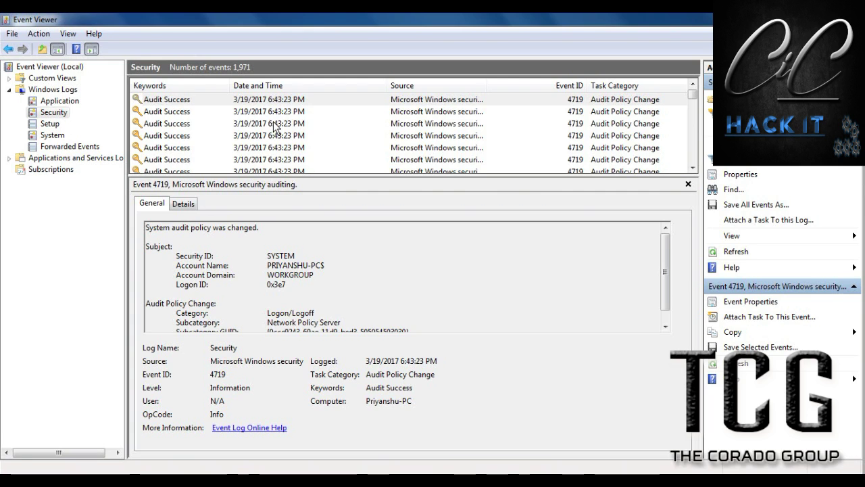
pyautogui.click(285, 124)
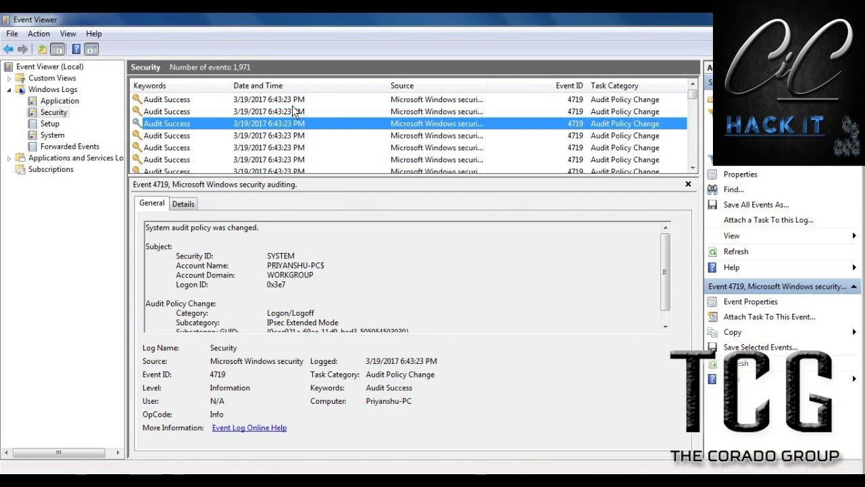
pyautogui.click(295, 101)
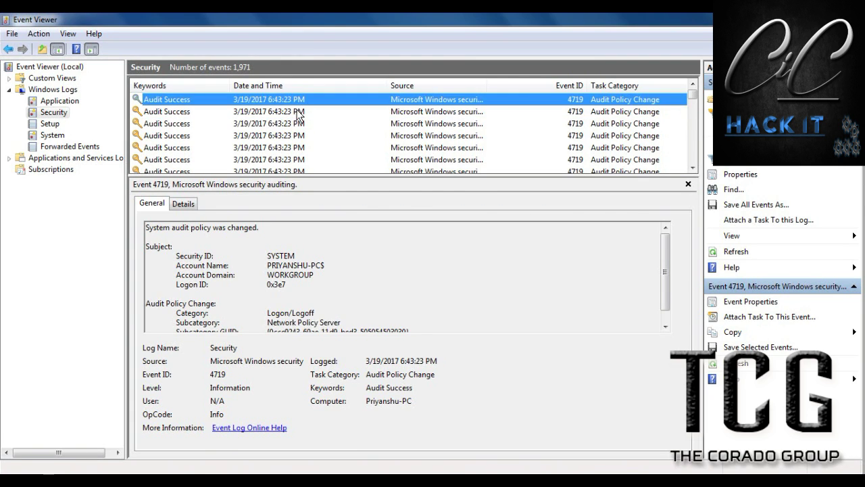
pyautogui.click(296, 113)
pyautogui.click(298, 125)
pyautogui.click(295, 140)
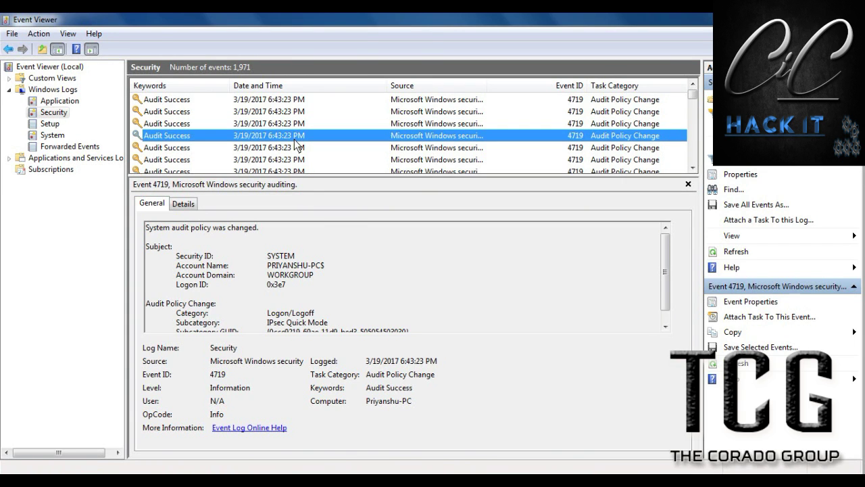
pyautogui.scroll(-2, 294, 141)
pyautogui.click(292, 138)
pyautogui.scroll(-3, 292, 139)
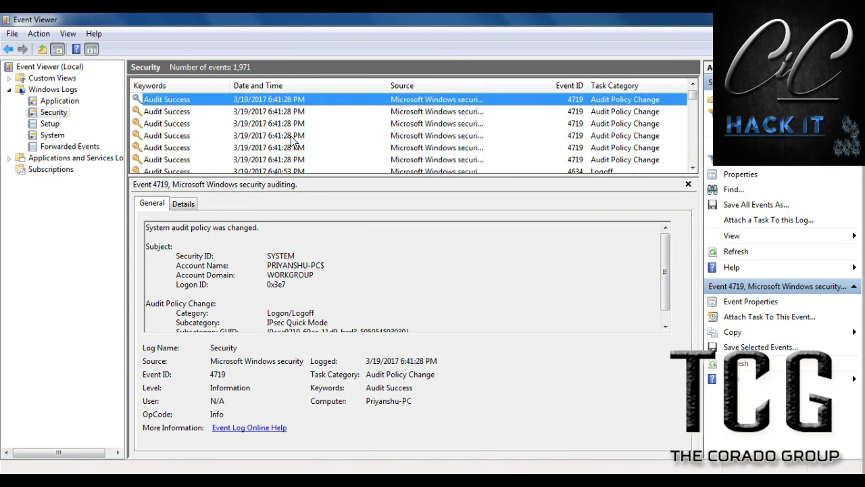
# Find the Audit Failure logon event 4625 of 3/19/2017 6:40:53 PM and highlight the first line of its description
pyautogui.click(292, 139)
pyautogui.scroll(-1, 292, 139)
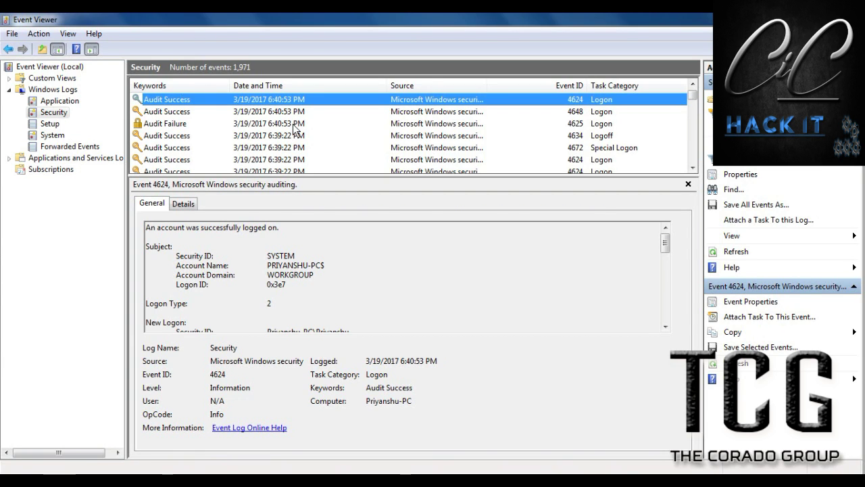
pyautogui.click(294, 124)
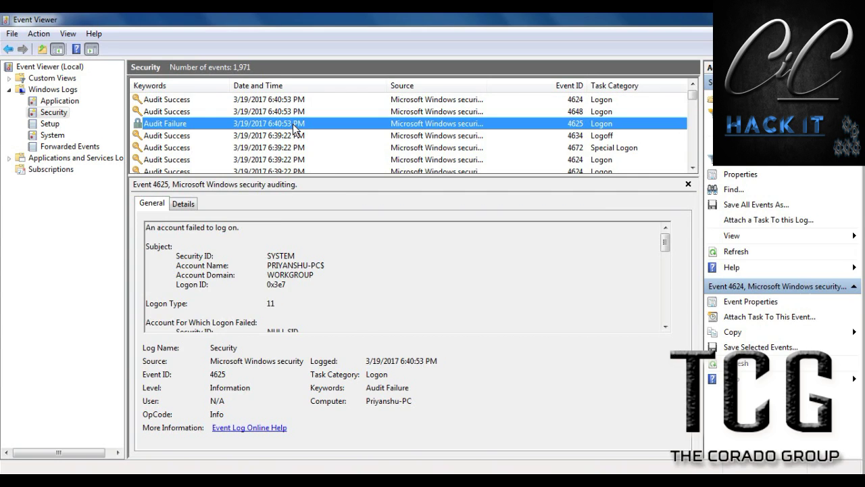
pyautogui.moveTo(248, 225); pyautogui.dragTo(145, 228)
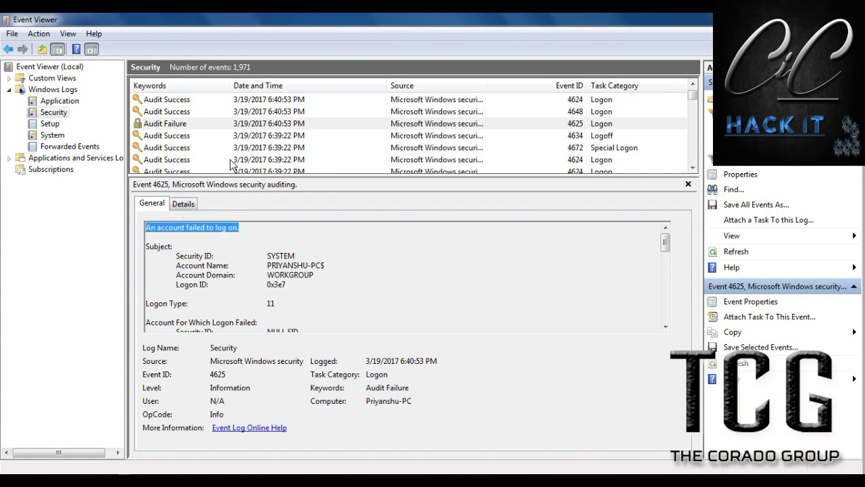
# Examine the Audit Success logon events 4648 and 4624 of 6:40:53 PM, marking text in the first line of event 4624's description
pyautogui.click(269, 113)
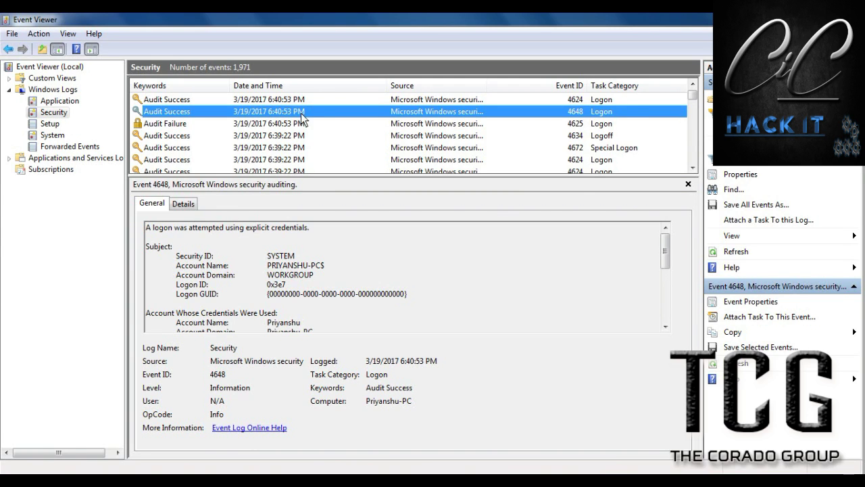
pyautogui.click(283, 100)
pyautogui.moveTo(147, 229); pyautogui.dragTo(270, 231)
pyautogui.click(272, 100)
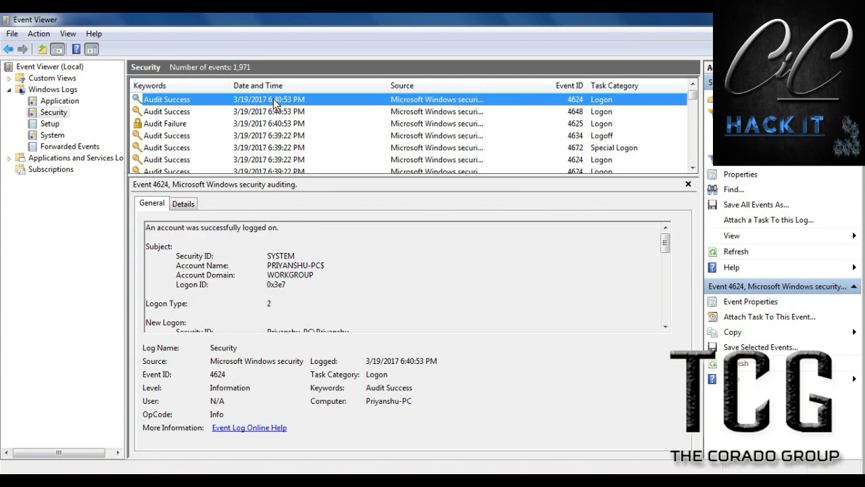
pyautogui.click(160, 237)
pyautogui.doubleClick(274, 228)
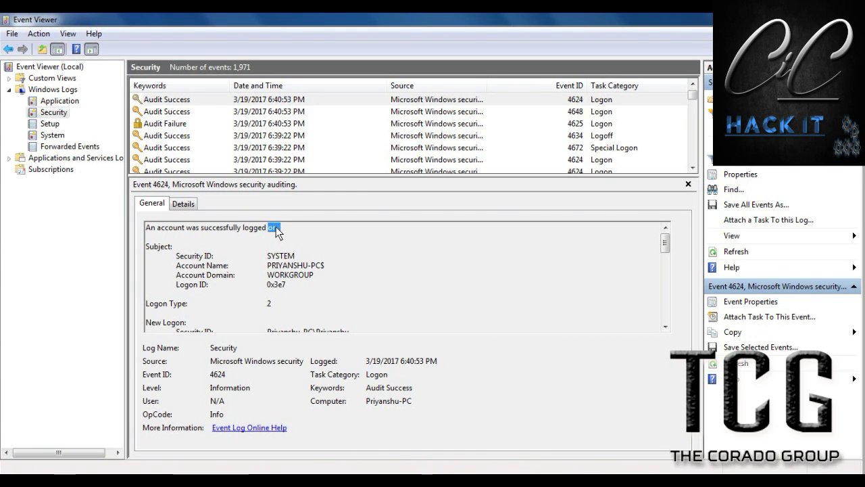